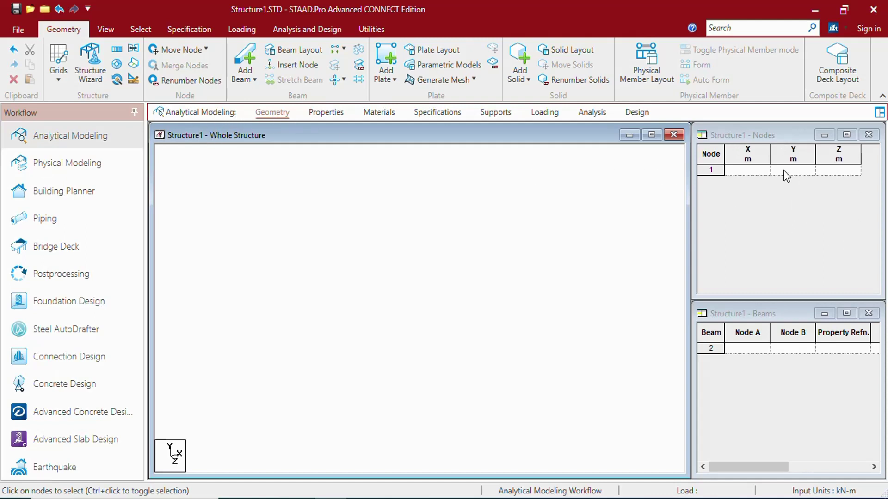
Step: Enter node 1 at (0, 0, 0) in the Nodes table and turn on node number labels
{"action": "left_click", "coordinate": [749, 171]}
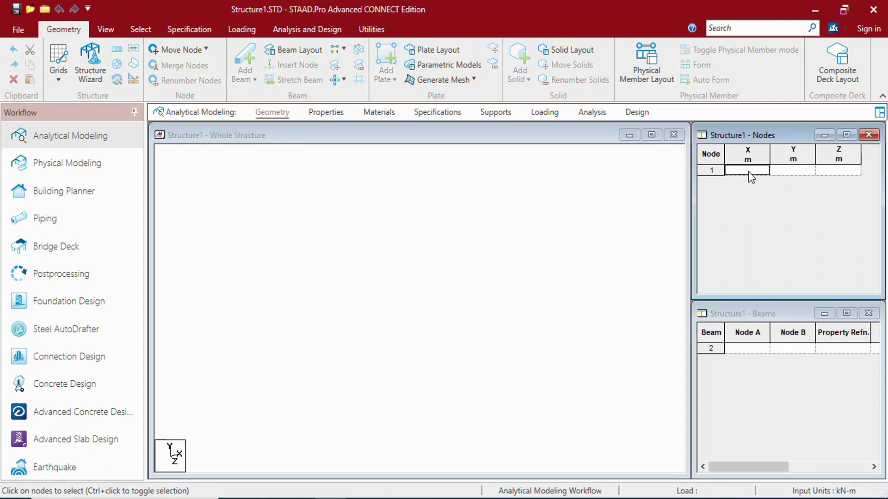
{"action": "type", "text": "0"}
{"action": "key", "text": "Return"}
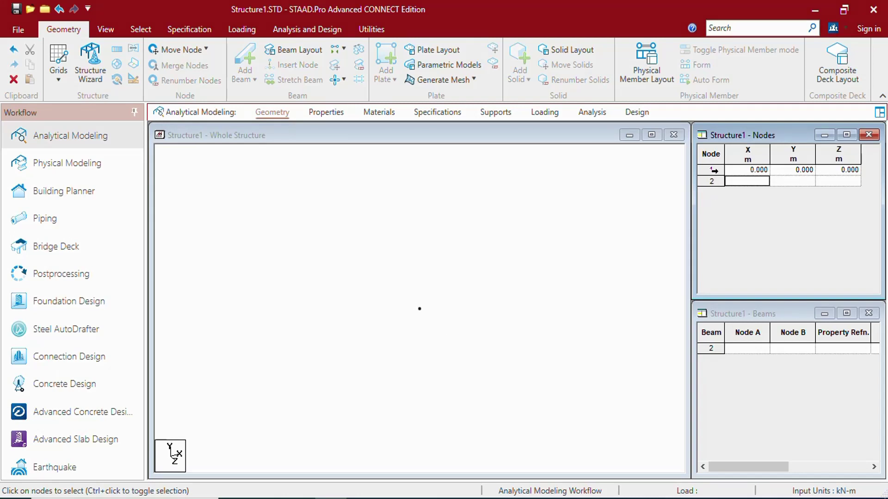
{"action": "left_click", "coordinate": [464, 309]}
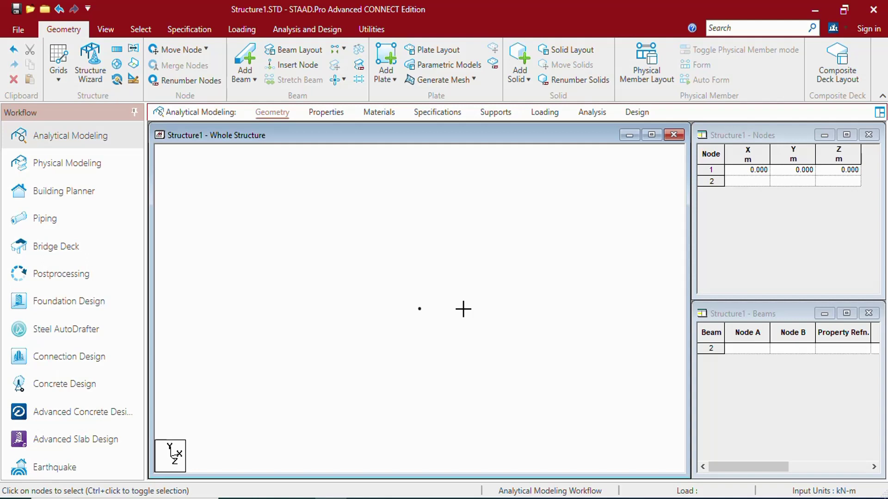
{"action": "key", "text": "shift+n"}
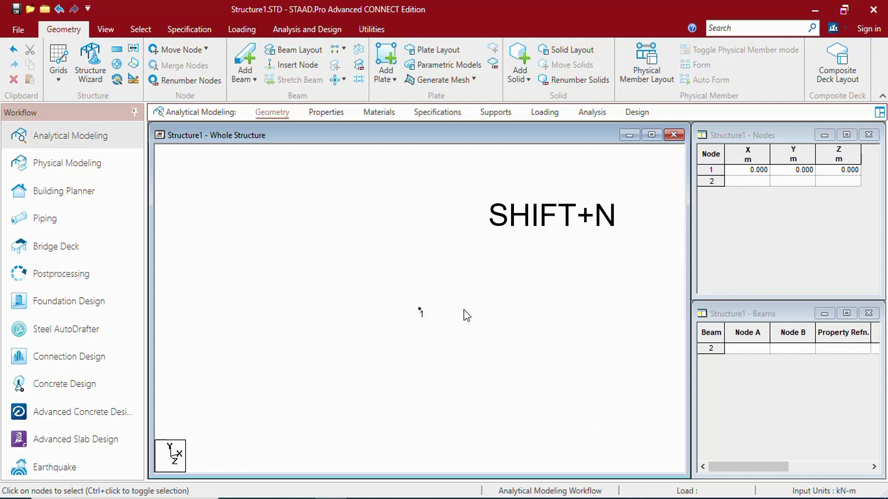
Step: Open node 1's details to confirm X, Y, Z of 0.000, then close them
{"action": "left_click", "coordinate": [131, 31]}
{"action": "left_click", "coordinate": [26, 60]}
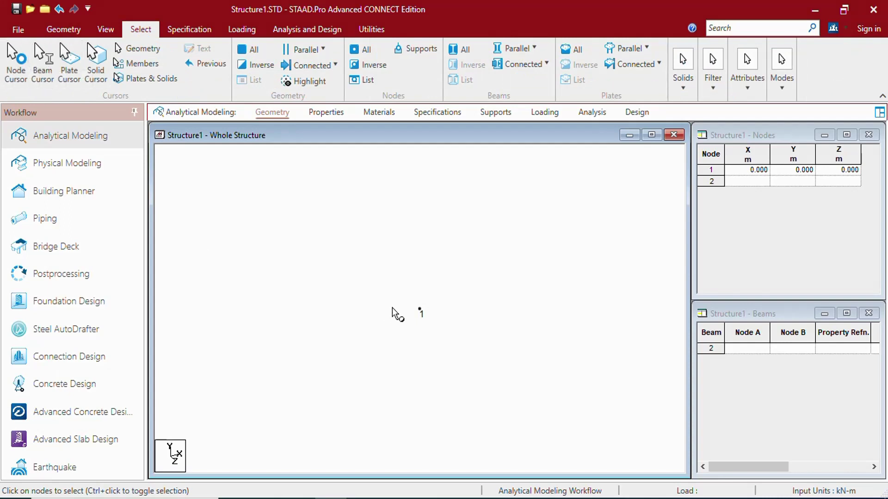
{"action": "left_click", "coordinate": [419, 309]}
{"action": "double_click", "coordinate": [420, 310]}
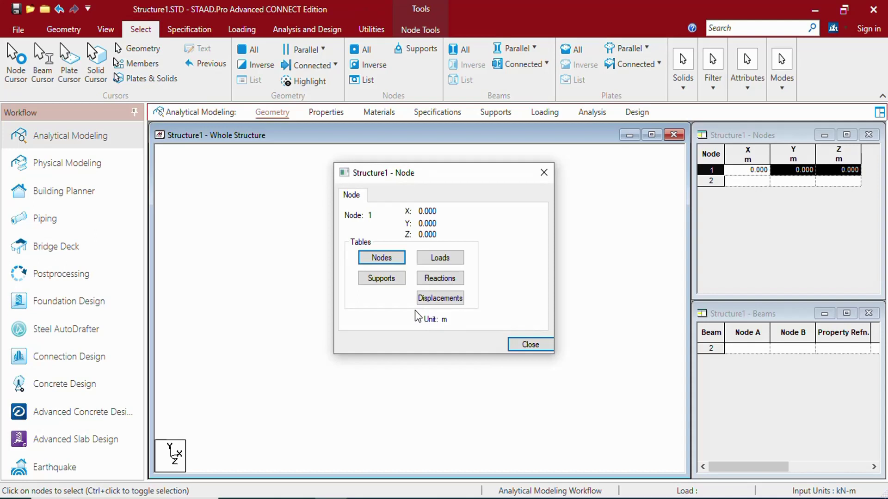
{"action": "left_click", "coordinate": [534, 347]}
Step: Enter nodes 2, 3 and 4 at (1,0,0), (0,0,1) and (1,0,1) in the Nodes table
{"action": "left_click", "coordinate": [748, 182]}
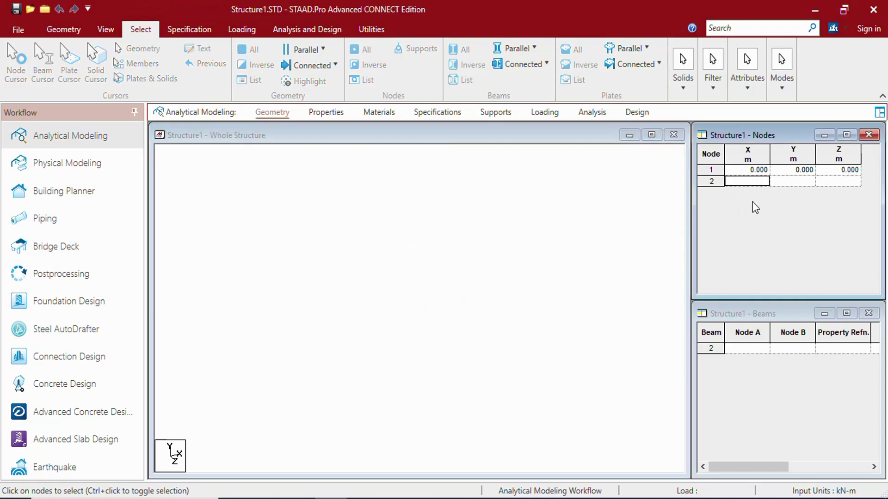
{"action": "type", "text": "1"}
{"action": "key", "text": "Tab"}
{"action": "key", "text": "Tab"}
{"action": "key", "text": "Tab"}
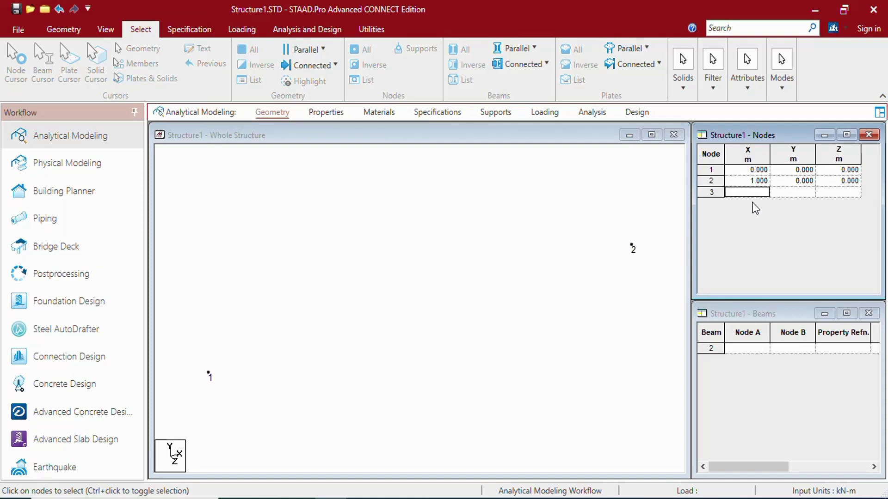
{"action": "key", "text": "Tab"}
{"action": "key", "text": "Tab"}
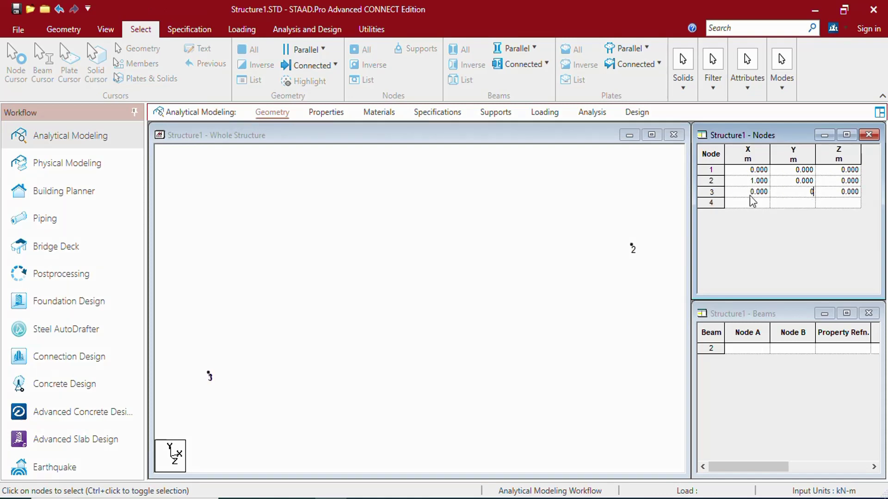
{"action": "type", "text": "1"}
{"action": "key", "text": "Tab"}
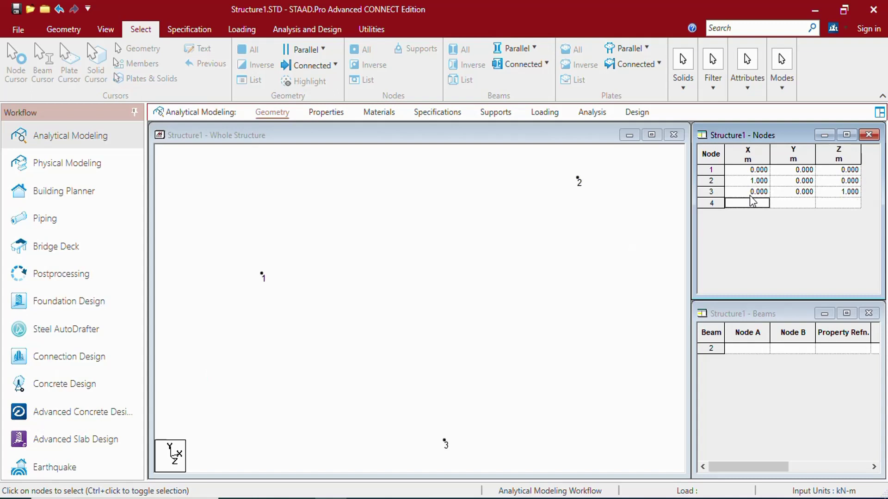
{"action": "type", "text": "1"}
{"action": "key", "text": "Tab"}
{"action": "key", "text": "Tab"}
{"action": "type", "text": "1"}
{"action": "key", "text": "Tab"}
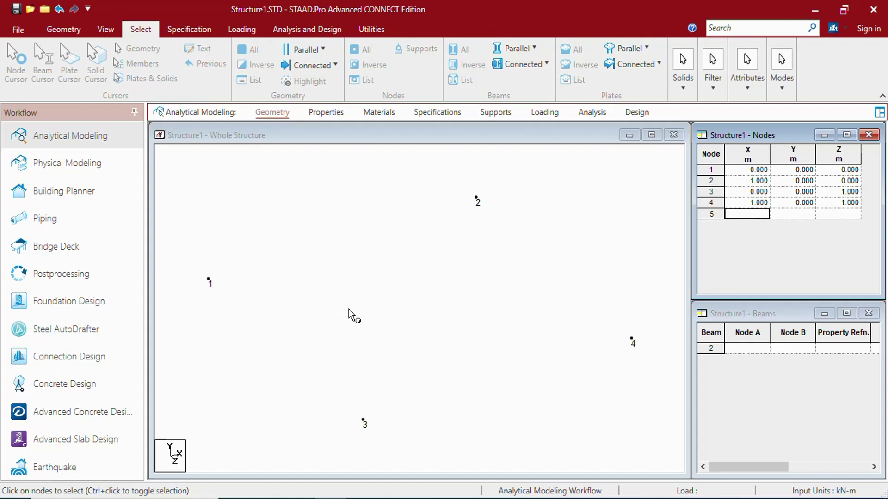
{"action": "left_click", "coordinate": [712, 203]}
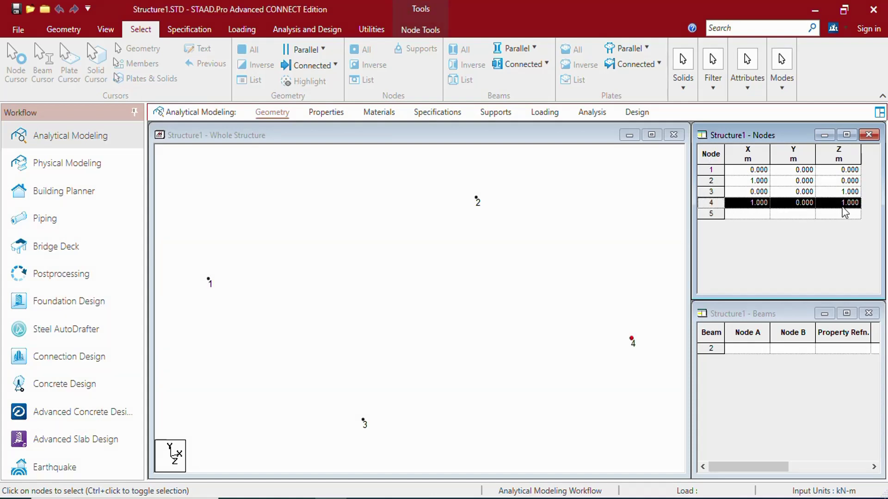
{"action": "left_click", "coordinate": [488, 245]}
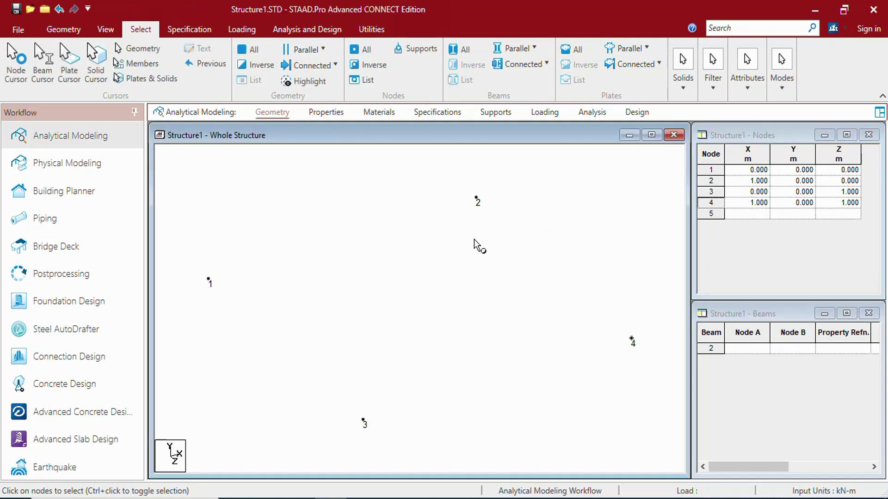
Step: Draw beam 1 from node 1 to node 2
{"action": "left_click", "coordinate": [64, 31]}
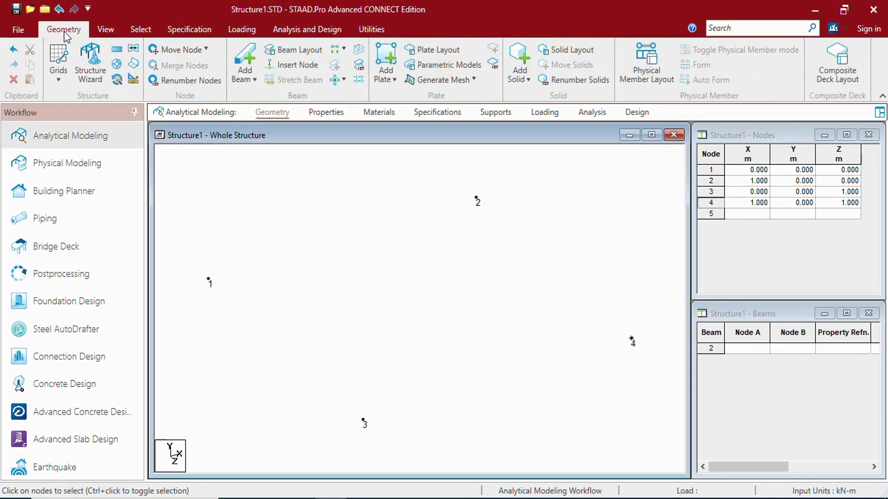
{"action": "left_click", "coordinate": [245, 60]}
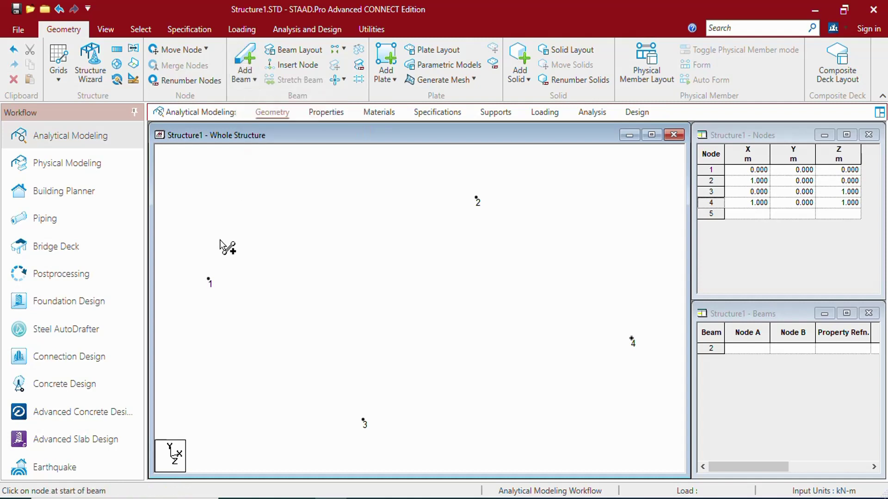
{"action": "left_click_drag", "start_coordinate": [209, 280], "coordinate": [483, 203]}
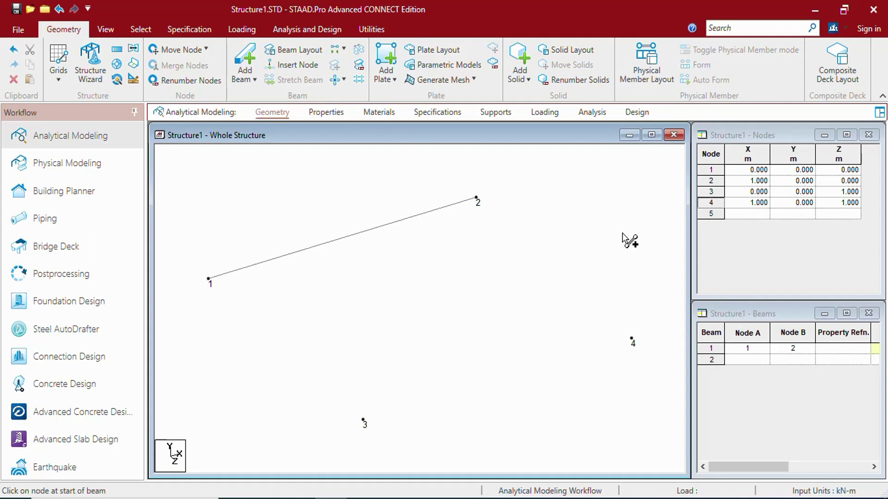
Step: Check beam 1 (1–2) in the Beams table and select it in the view
{"action": "left_click", "coordinate": [782, 317]}
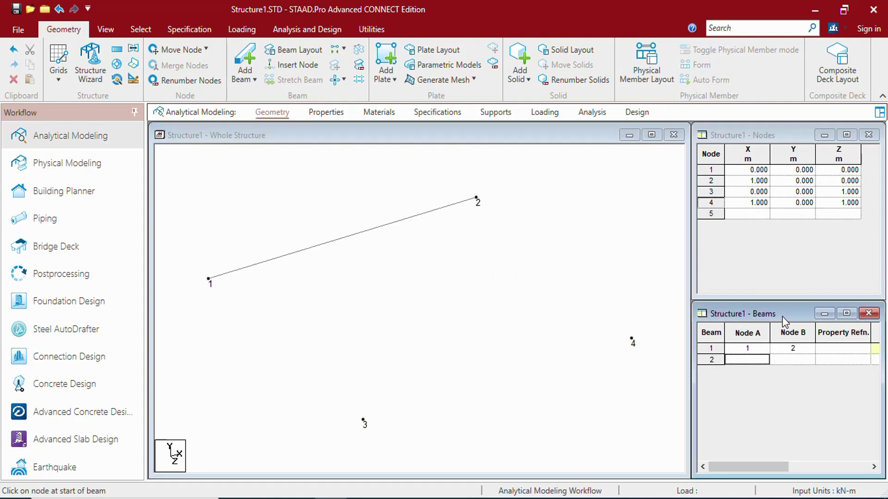
{"action": "left_click", "coordinate": [711, 348]}
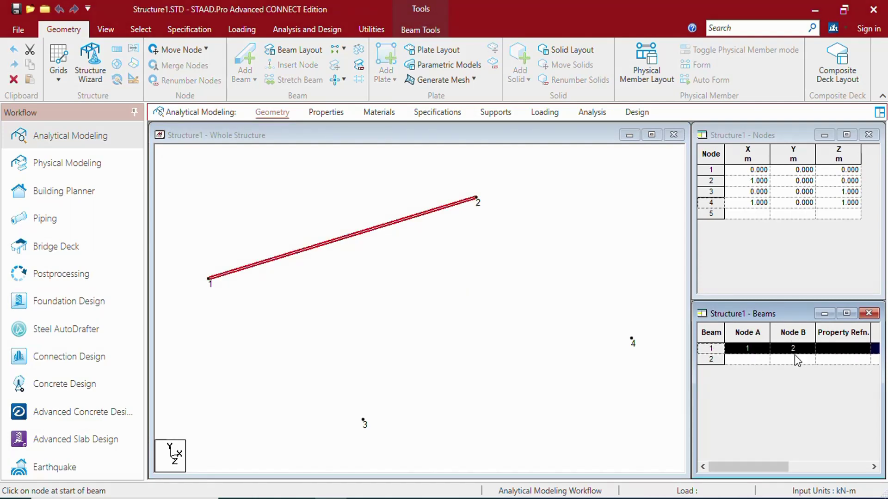
{"action": "left_click_drag", "start_coordinate": [739, 466], "coordinate": [819, 466]}
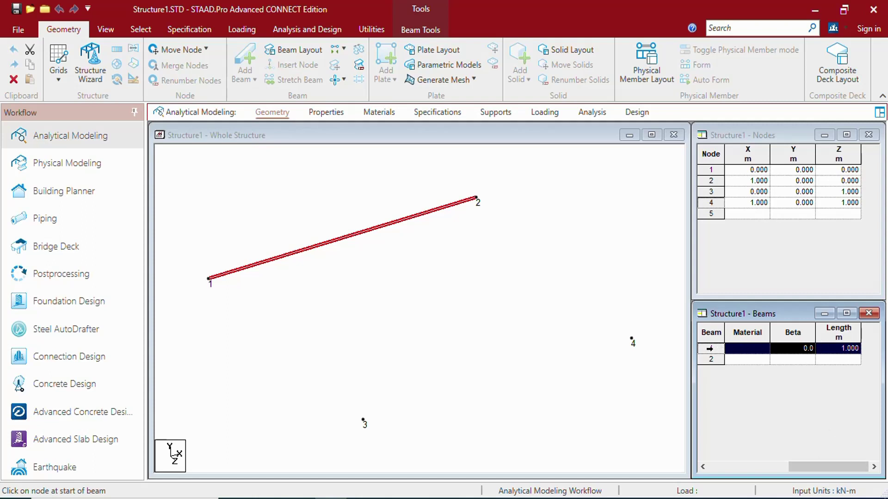
{"action": "left_click", "coordinate": [353, 238]}
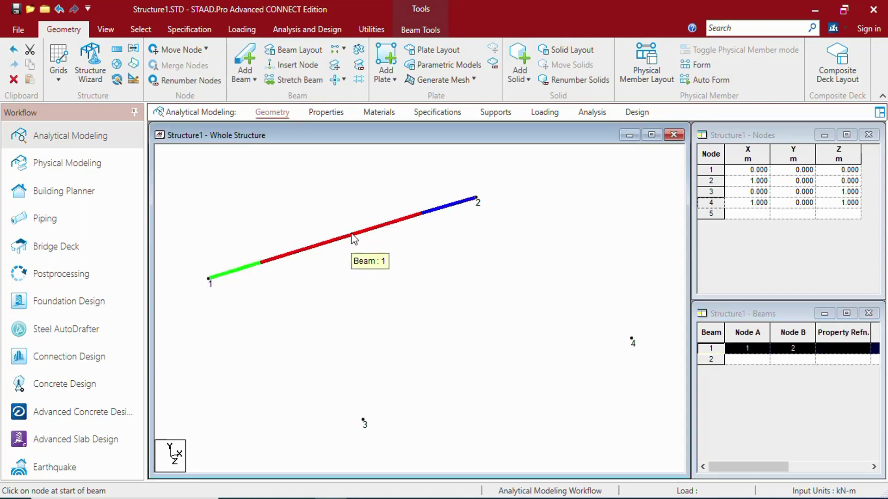
{"action": "left_click", "coordinate": [353, 238]}
{"action": "left_click", "coordinate": [351, 236]}
Step: Enter beam 2 from node 4 to node 2 in the Beams table and select it
{"action": "left_click", "coordinate": [746, 359]}
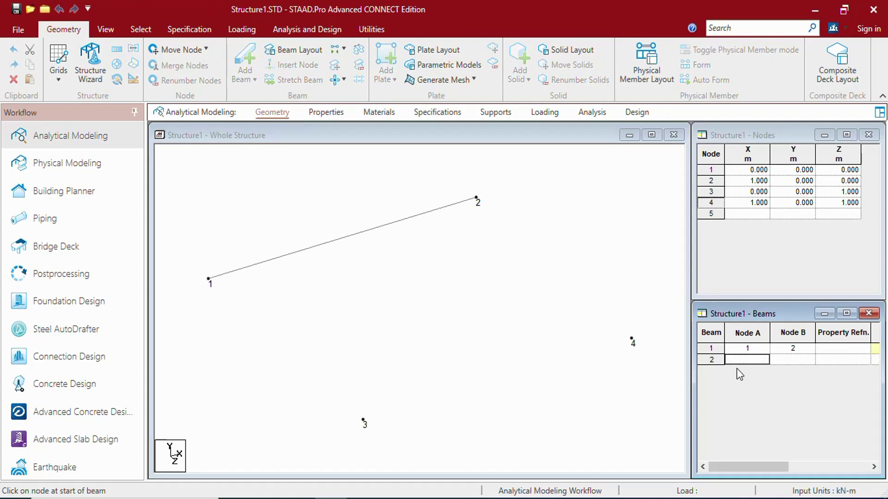
{"action": "type", "text": "4"}
{"action": "key", "text": "Tab"}
{"action": "type", "text": "2"}
{"action": "key", "text": "Tab"}
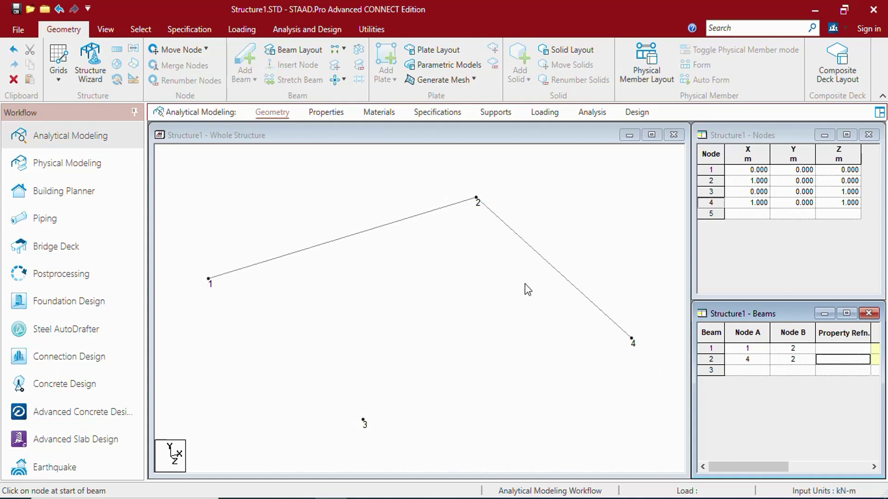
{"action": "left_click", "coordinate": [551, 268]}
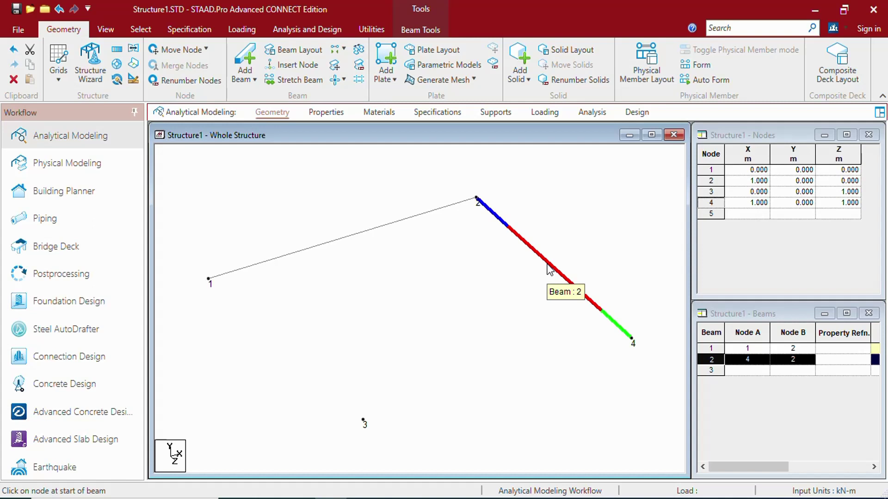
Step: Draw beams 3 (nodes 1–3) and 4 (nodes 3–4) and label beam numbers
{"action": "left_click", "coordinate": [254, 80]}
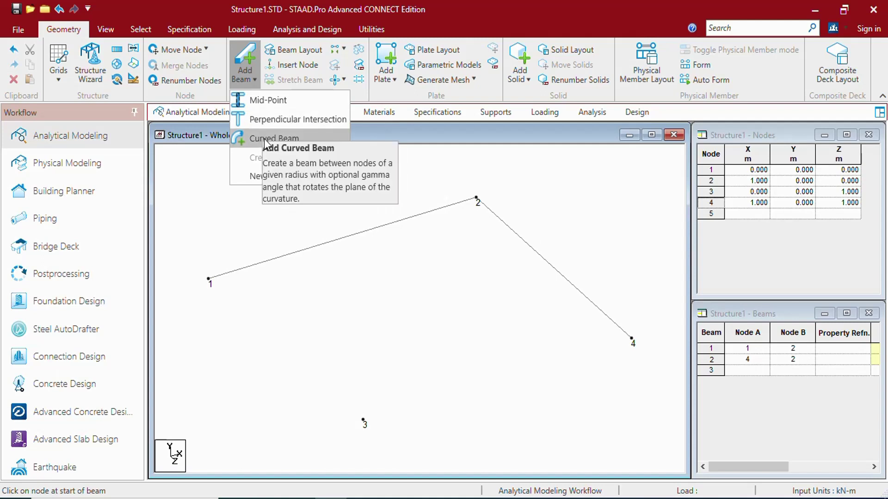
{"action": "left_click", "coordinate": [387, 162]}
{"action": "left_click_drag", "start_coordinate": [209, 279], "coordinate": [364, 419]}
{"action": "left_click_drag", "start_coordinate": [610, 347], "coordinate": [632, 339]}
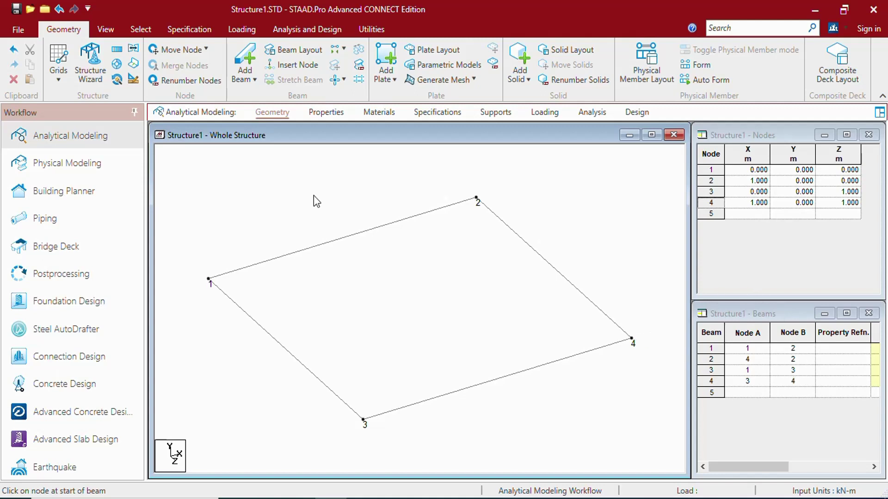
{"action": "key", "text": "shift+b"}
{"action": "left_click", "coordinate": [345, 237]}
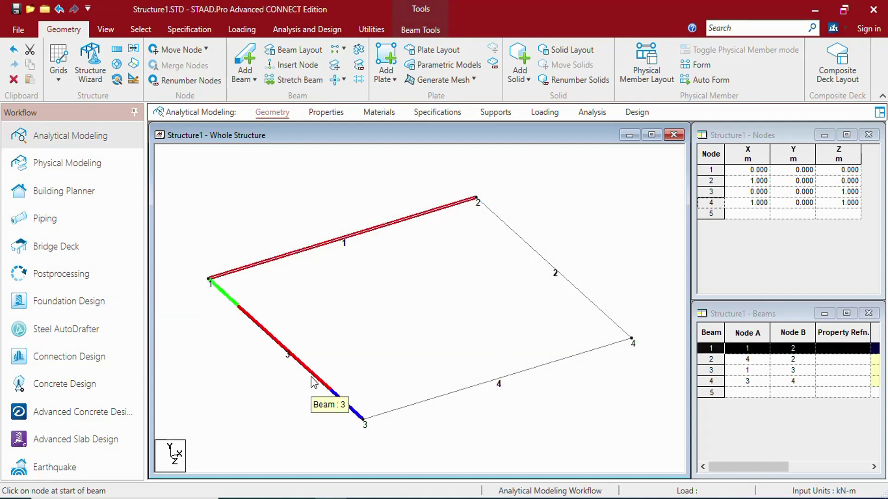
Step: Add beam 7 linking the midpoints of beams 3 and 2
{"action": "left_click", "coordinate": [256, 185]}
{"action": "left_click", "coordinate": [243, 77]}
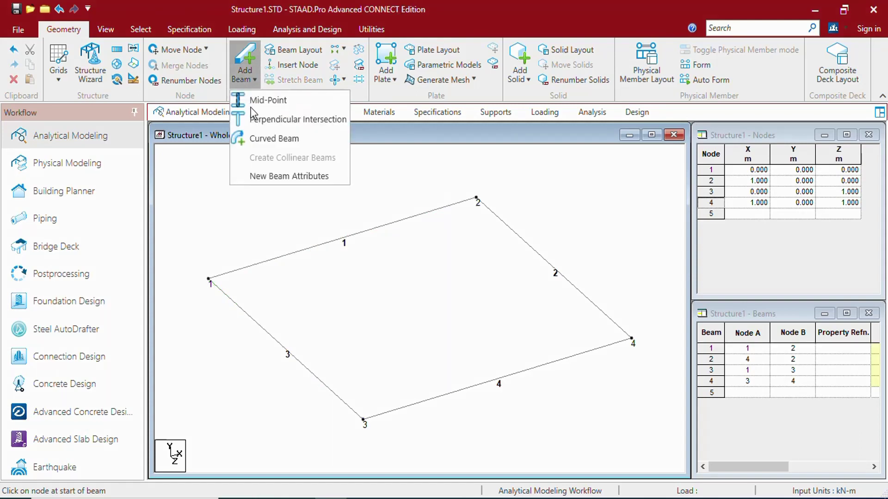
{"action": "left_click", "coordinate": [269, 101]}
{"action": "left_click", "coordinate": [295, 353]}
{"action": "left_click", "coordinate": [557, 268]}
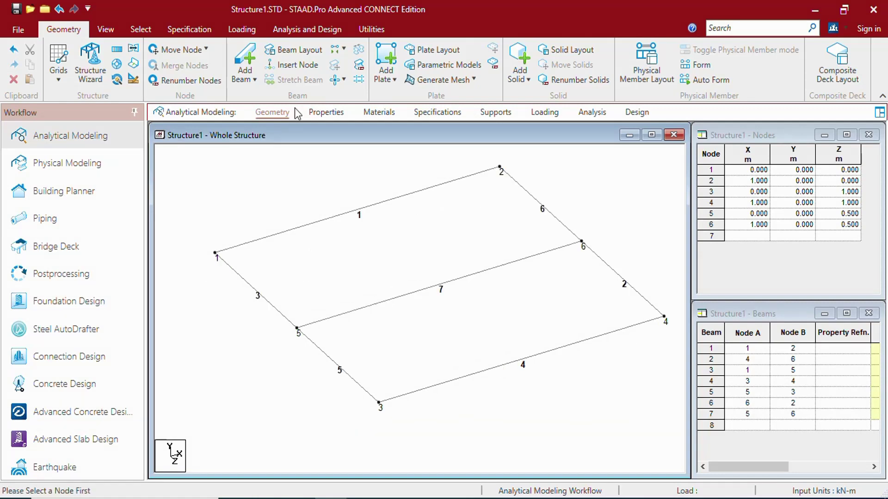
Step: Insert node 7 at the midpoint of beam 1, splitting it into beams 1 and 8
{"action": "left_click", "coordinate": [361, 207]}
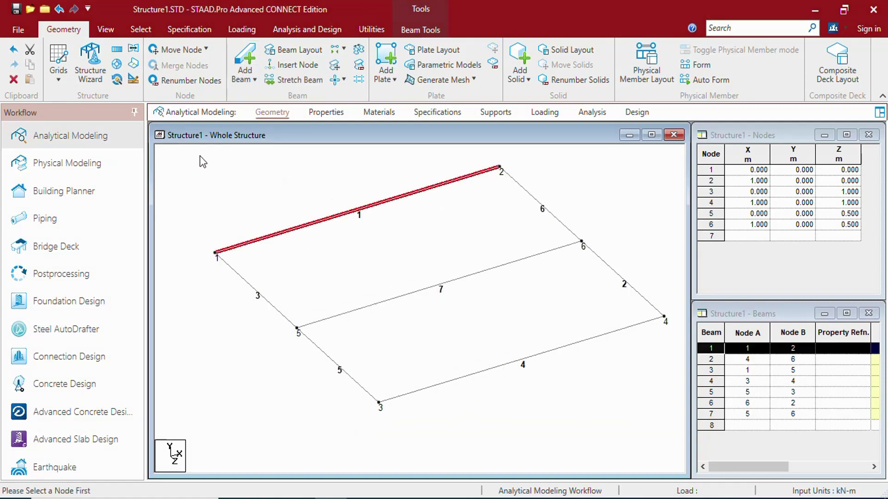
{"action": "left_click", "coordinate": [289, 65]}
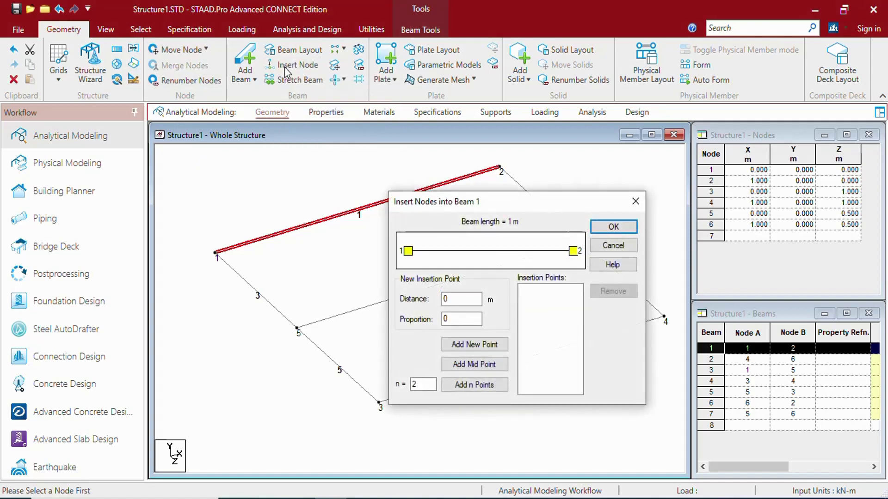
{"action": "left_click", "coordinate": [474, 365]}
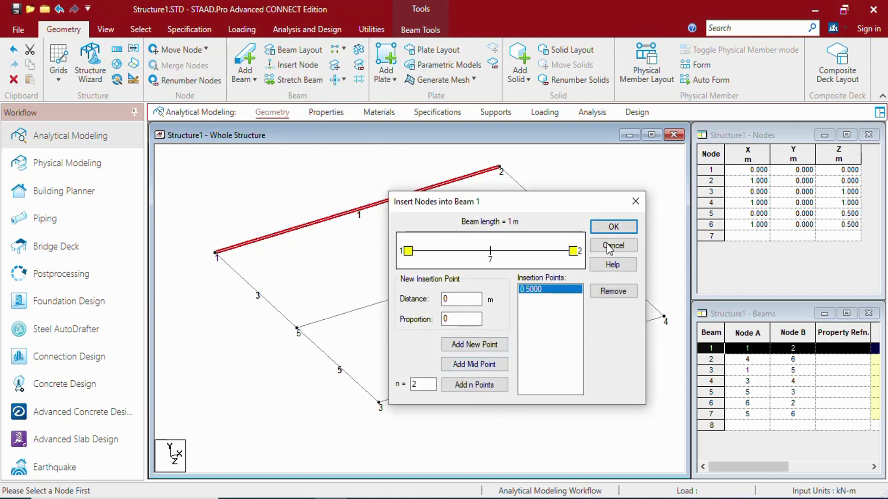
{"action": "left_click", "coordinate": [616, 227]}
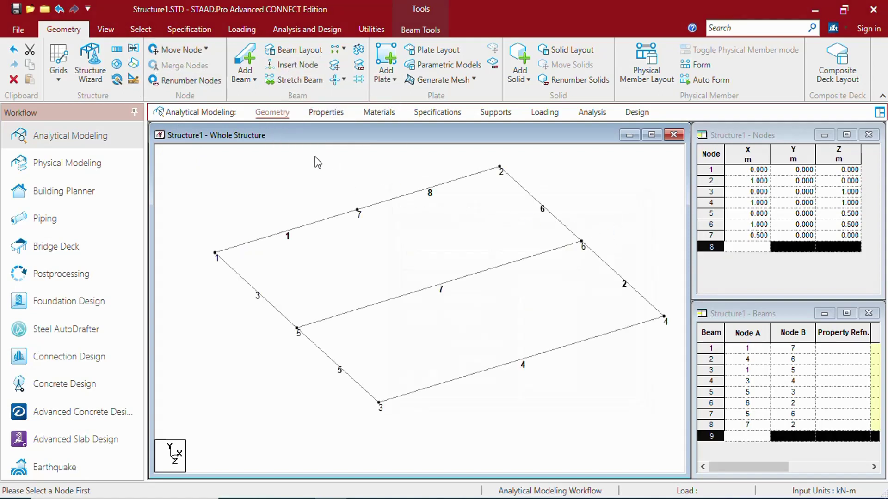
{"action": "left_click", "coordinate": [246, 78]}
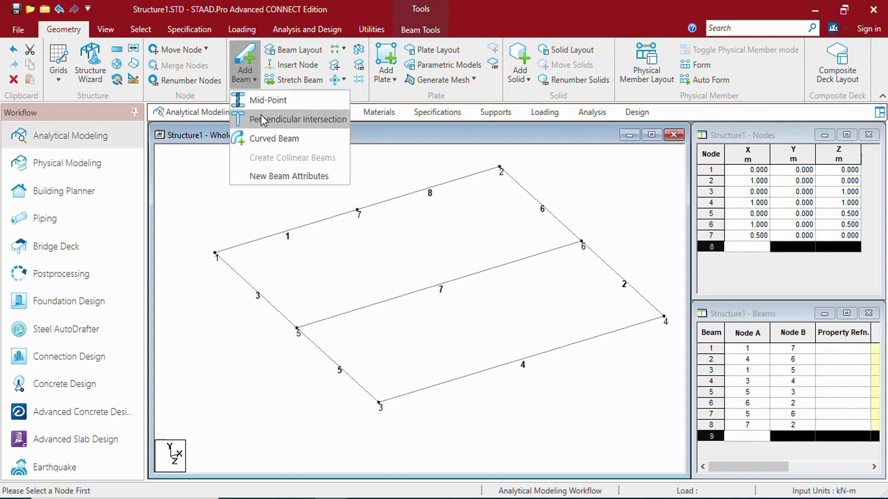
Step: Drop a perpendicular beam from node 7 onto beam 7, creating node 8 at (0.5, 0, 0.5)
{"action": "left_click", "coordinate": [261, 116]}
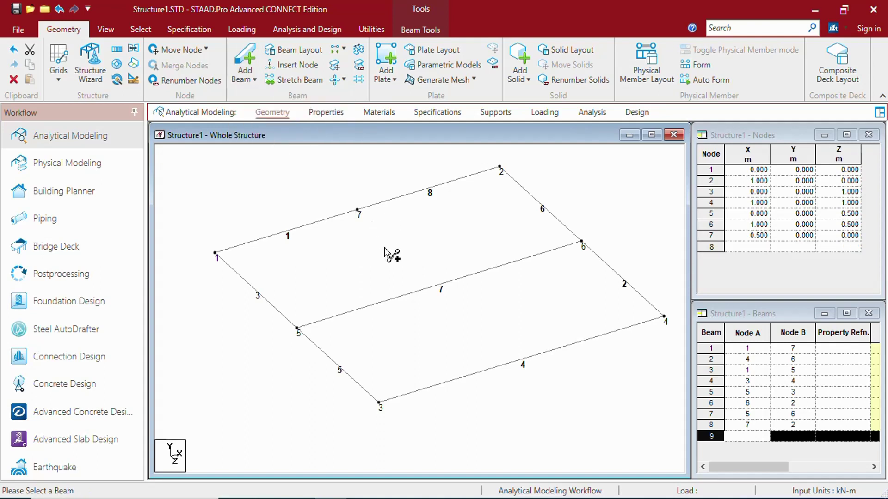
{"action": "left_click", "coordinate": [423, 291]}
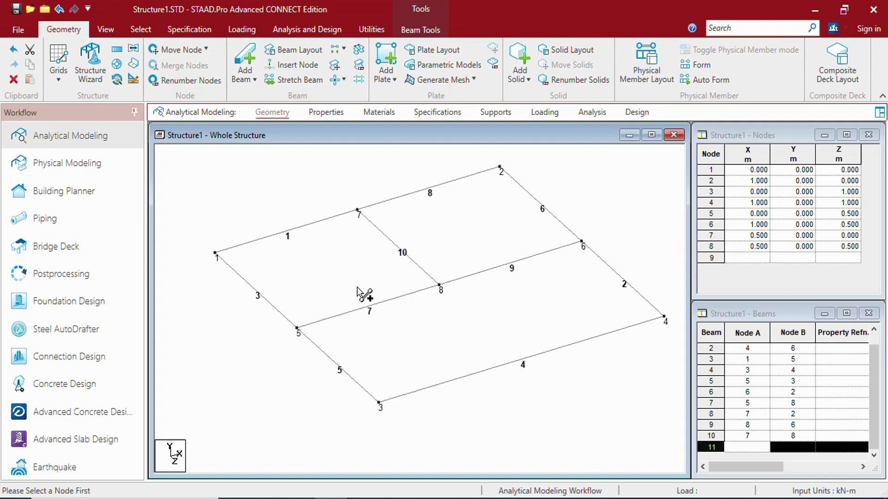
{"action": "left_click", "coordinate": [245, 78]}
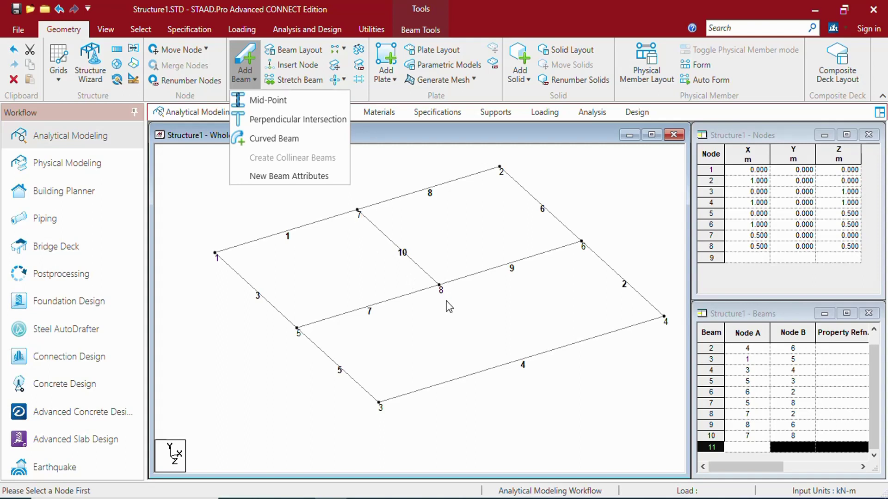
{"action": "left_click", "coordinate": [452, 315]}
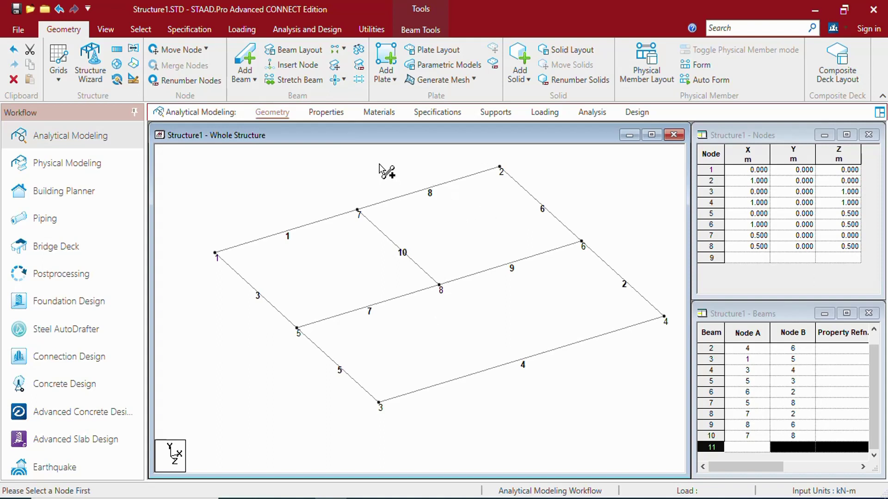
{"action": "middle_click_drag", "start_coordinate": [378, 161], "coordinate": [372, 163]}
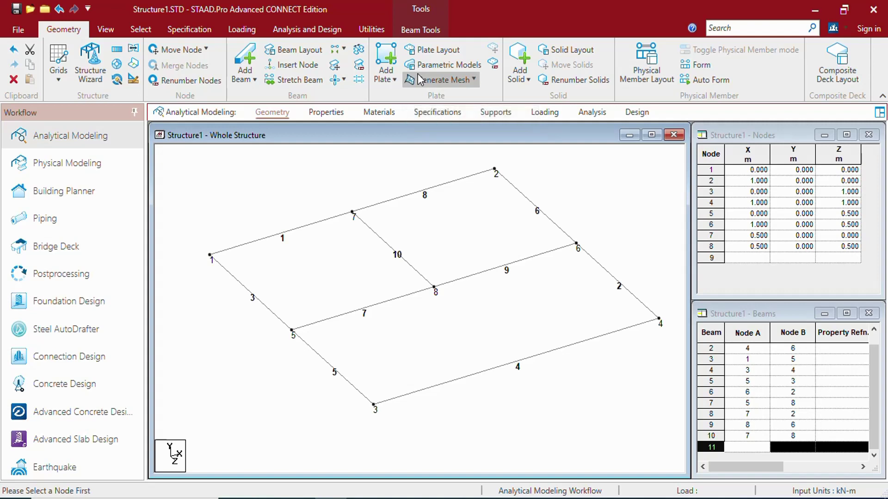
Step: Add a four-node plate through nodes 1, 7, 8 and 5
{"action": "left_click", "coordinate": [386, 64]}
{"action": "left_click", "coordinate": [210, 255]}
{"action": "left_click", "coordinate": [352, 213]}
{"action": "left_click", "coordinate": [434, 287]}
{"action": "left_click", "coordinate": [292, 330]}
{"action": "scroll", "coordinate": [361, 258], "scroll_direction": "up", "scroll_amount": 1}
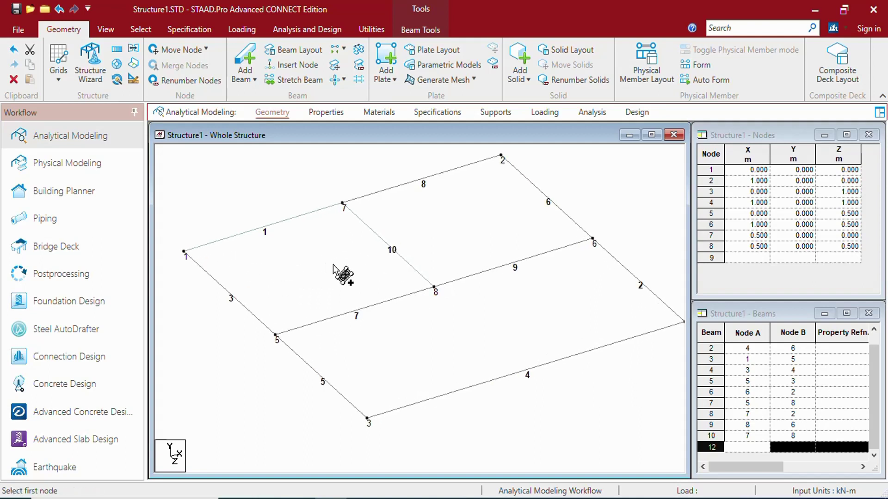
{"action": "middle_click_drag", "start_coordinate": [337, 278], "coordinate": [351, 273]}
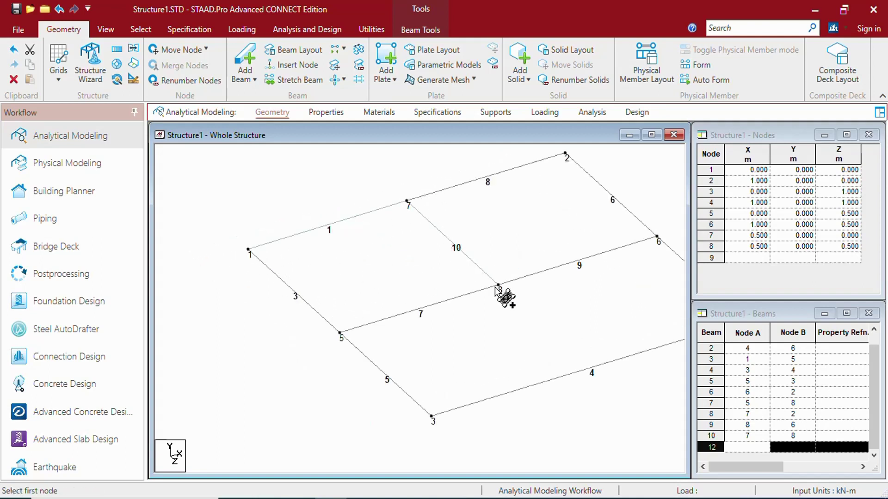
{"action": "middle_click_drag", "start_coordinate": [365, 283], "coordinate": [365, 276]}
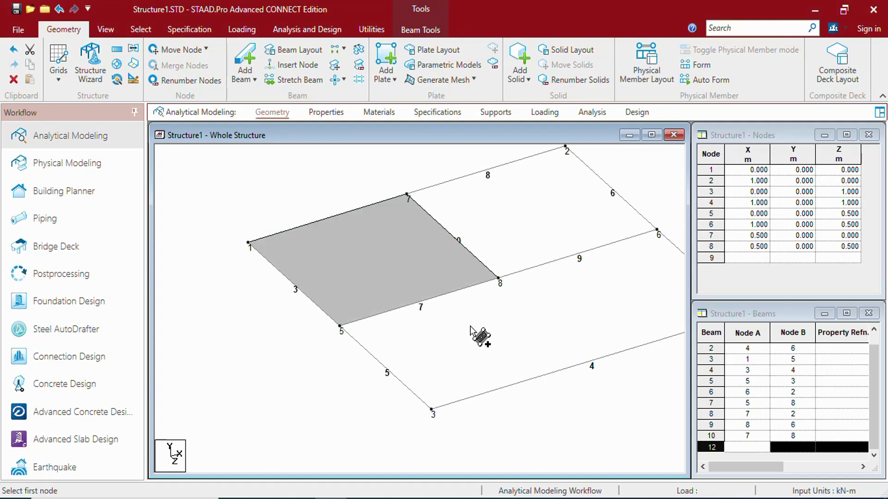
{"action": "middle_click_drag", "start_coordinate": [482, 337], "coordinate": [399, 353]}
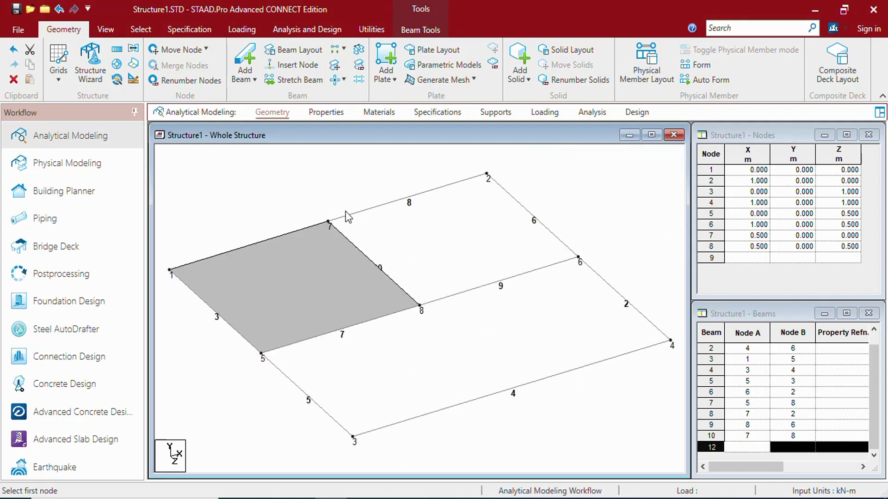
Step: Select beams 8, 10, 9 and 6 and infill panel 7–2–6–8 with a plate
{"action": "left_click", "coordinate": [373, 208]}
{"action": "left_click", "coordinate": [382, 271], "text": "ctrl"}
{"action": "left_click", "coordinate": [488, 284], "text": "ctrl"}
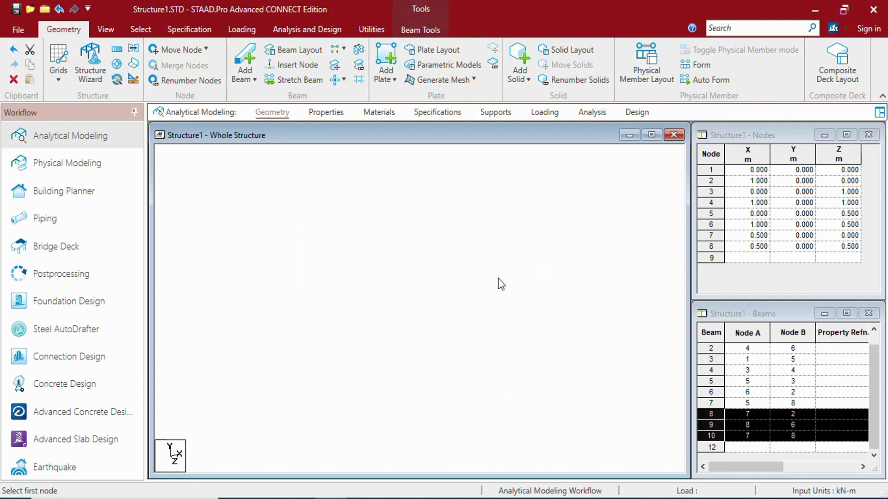
{"action": "left_click", "coordinate": [547, 228], "text": "ctrl"}
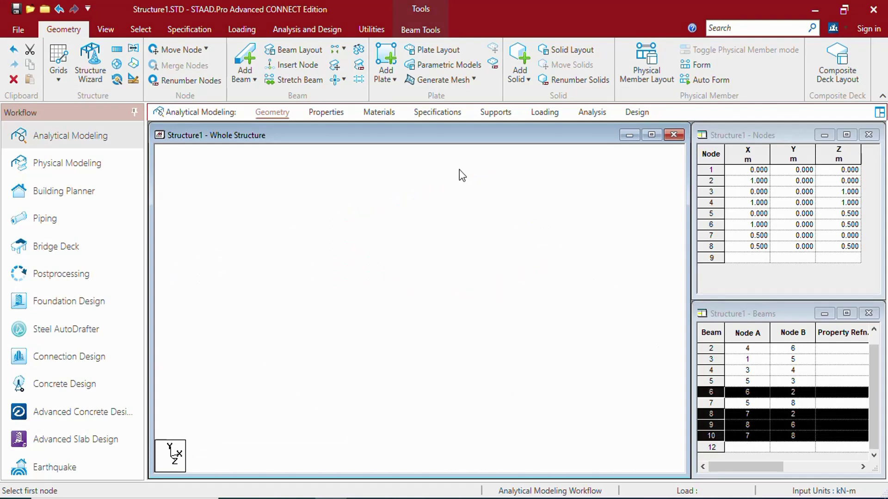
{"action": "left_click", "coordinate": [392, 83]}
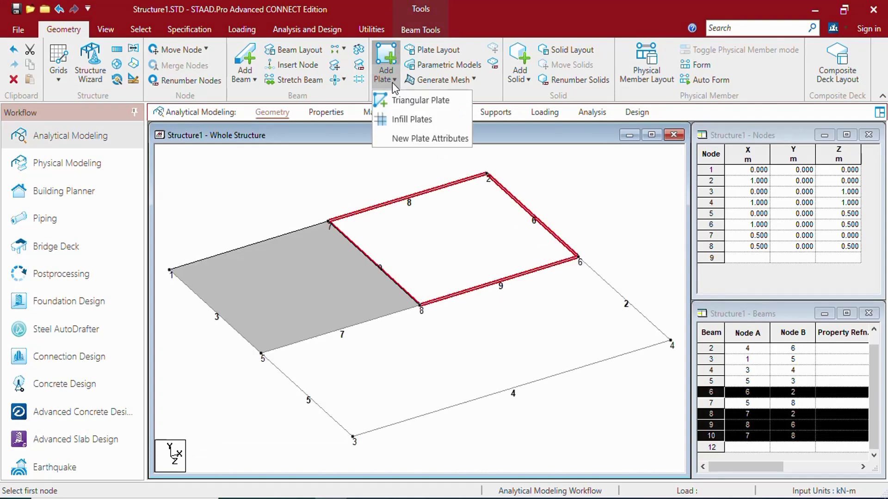
{"action": "left_click", "coordinate": [409, 122]}
{"action": "left_click", "coordinate": [466, 284]}
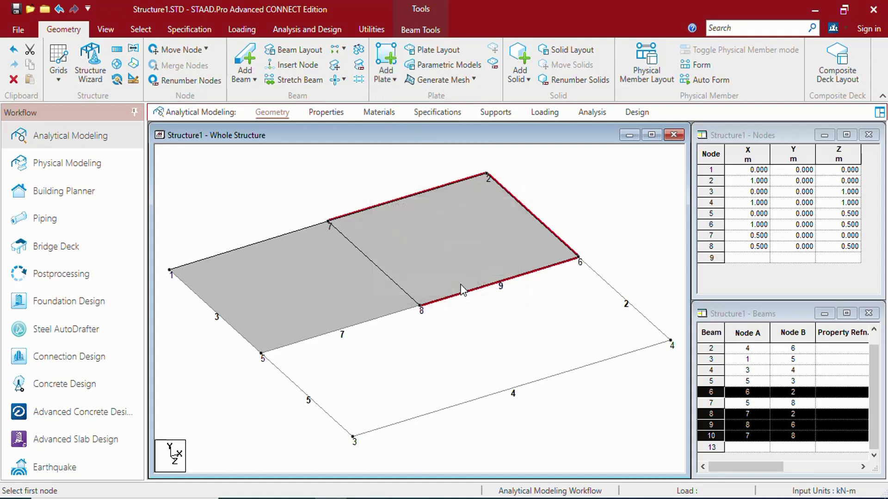
Step: Add a triangular plate through nodes 8, 6 and 4
{"action": "left_click", "coordinate": [386, 76]}
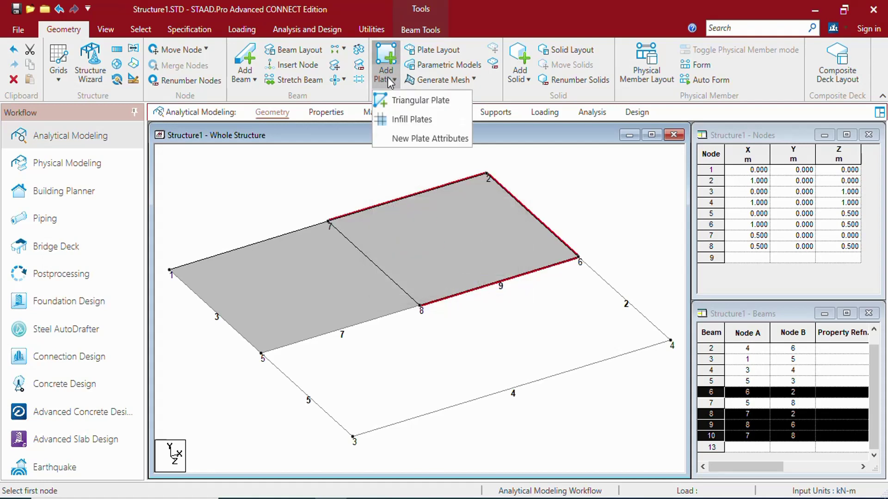
{"action": "left_click", "coordinate": [401, 106]}
{"action": "middle_click_drag", "start_coordinate": [429, 277], "coordinate": [337, 236]}
{"action": "left_click", "coordinate": [329, 264]}
{"action": "left_click", "coordinate": [486, 215]}
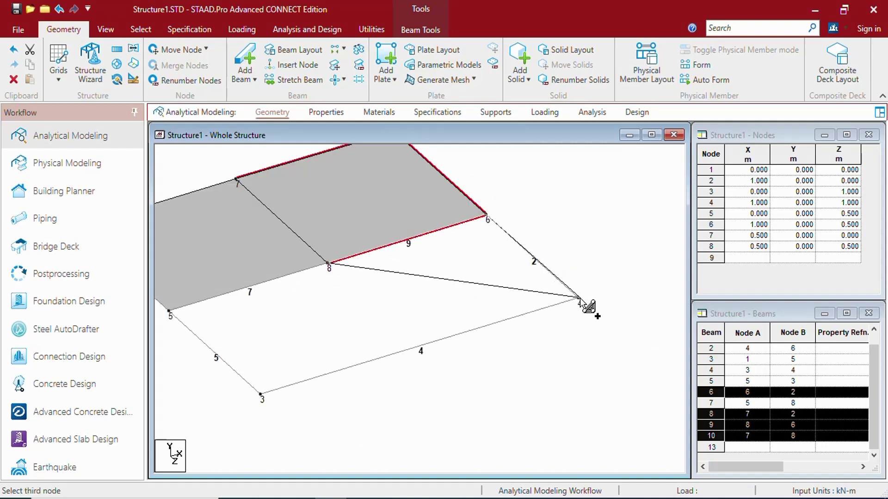
{"action": "left_click", "coordinate": [578, 299]}
{"action": "middle_click_drag", "start_coordinate": [433, 317], "coordinate": [452, 312]}
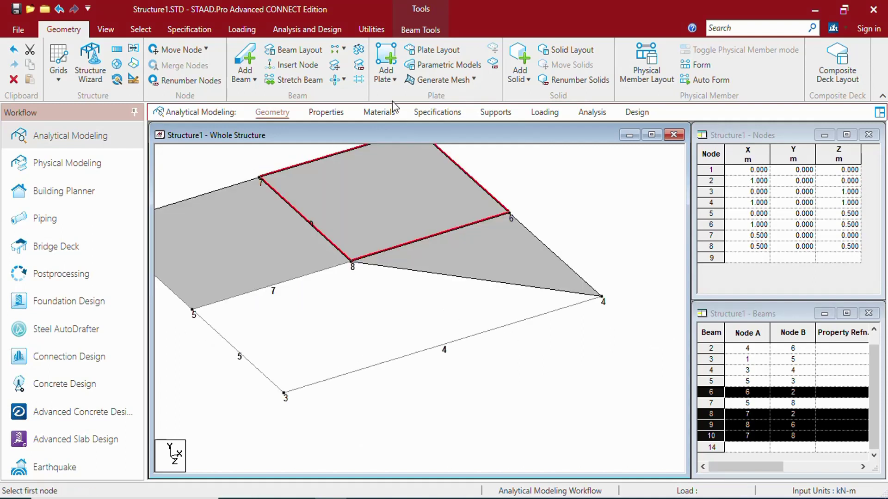
{"action": "left_click", "coordinate": [390, 81]}
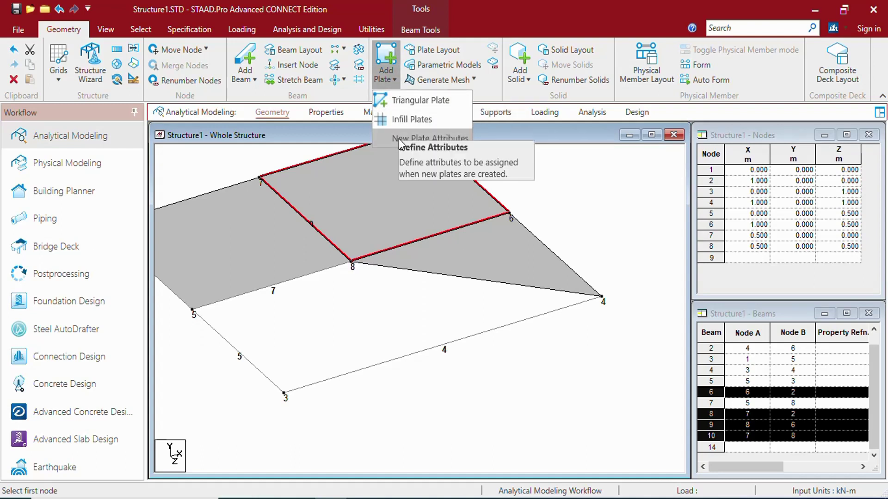
{"action": "left_click", "coordinate": [405, 160]}
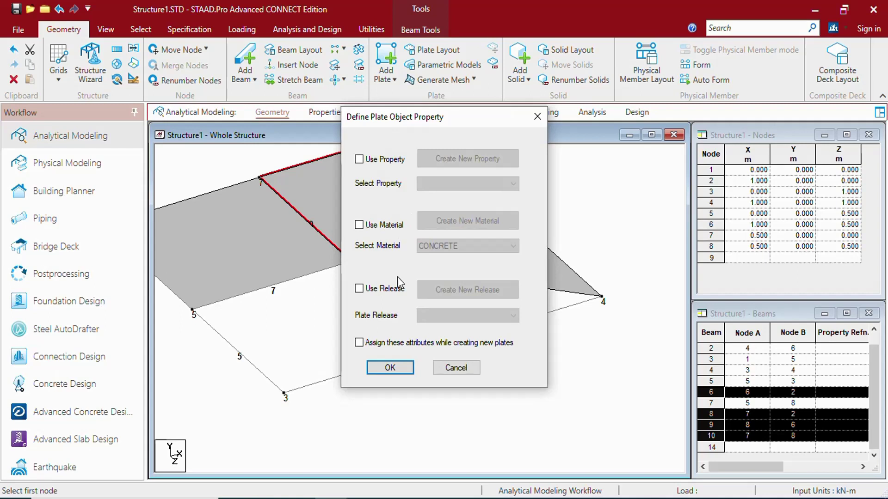
{"action": "left_click", "coordinate": [459, 368]}
{"action": "middle_click_drag", "start_coordinate": [452, 202], "coordinate": [458, 257]}
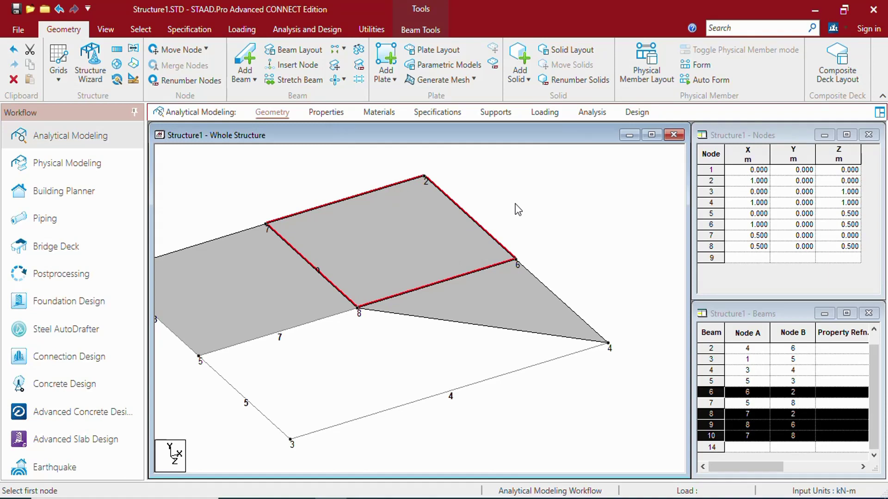
Step: Undo the plates, beams and extra nodes until only the four base corner nodes remain
{"action": "middle_click_drag", "start_coordinate": [516, 209], "coordinate": [586, 200]}
{"action": "left_click", "coordinate": [334, 168]}
{"action": "key", "text": "ctrl+z"}
{"action": "key", "text": "ctrl+z"}
{"action": "key", "text": "ctrl+z"}
{"action": "key", "text": "ctrl+z"}
{"action": "key", "text": "ctrl+z"}
{"action": "key", "text": "ctrl+z"}
{"action": "key", "text": "ctrl+z"}
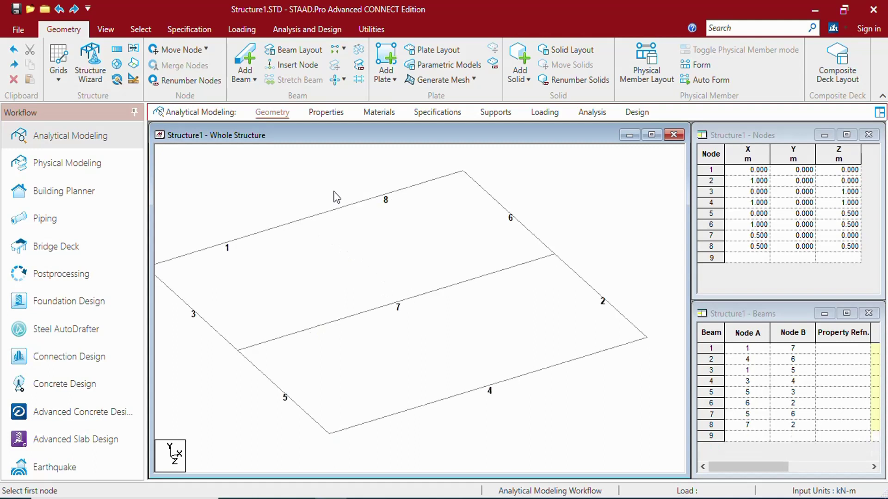
{"action": "key", "text": "ctrl+z"}
{"action": "key", "text": "ctrl+z"}
{"action": "key", "text": "ctrl+z"}
{"action": "key", "text": "ctrl+z"}
{"action": "key", "text": "ctrl+z"}
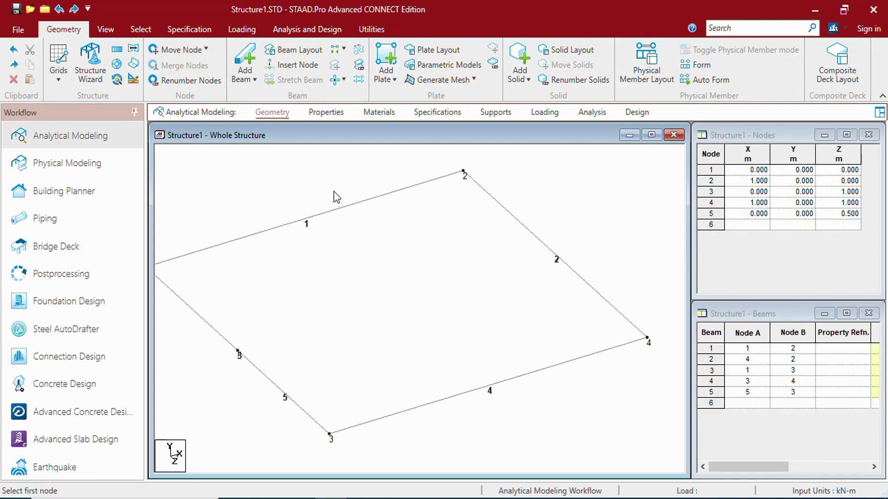
{"action": "key", "text": "ctrl+z"}
{"action": "key", "text": "ctrl+z"}
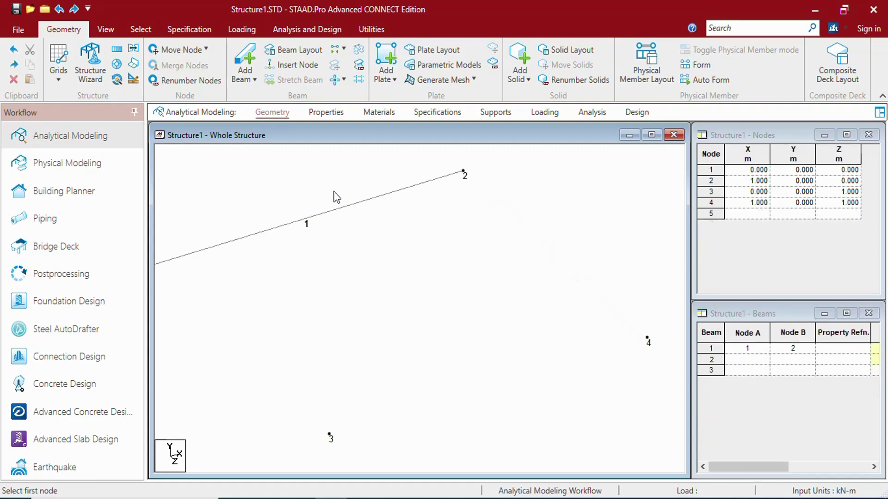
{"action": "key", "text": "ctrl+z"}
{"action": "key", "text": "ctrl+z"}
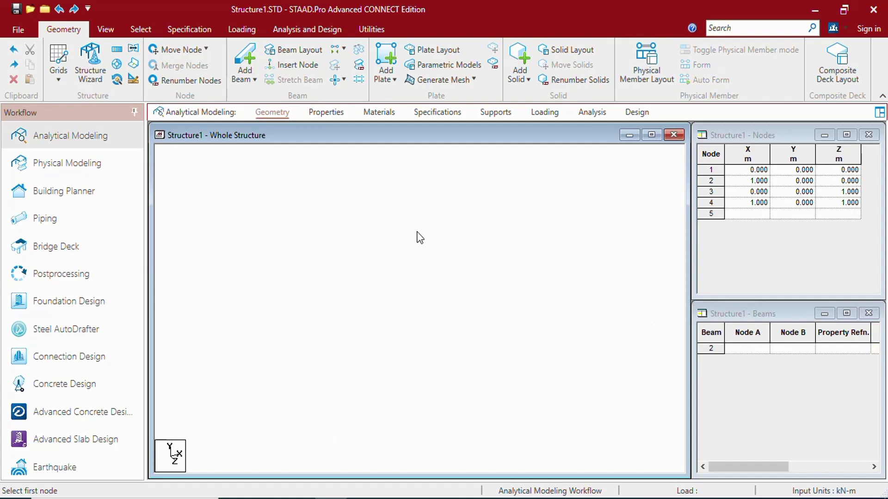
Step: Select all four nodes and translationally repeat them along global Y with 1 m spacing
{"action": "left_click", "coordinate": [135, 30]}
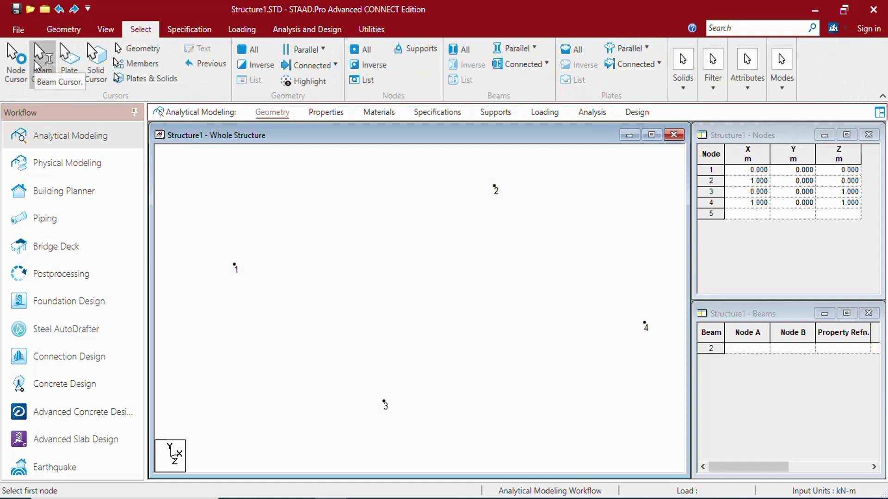
{"action": "left_click", "coordinate": [15, 61]}
{"action": "key", "text": "ctrl+a"}
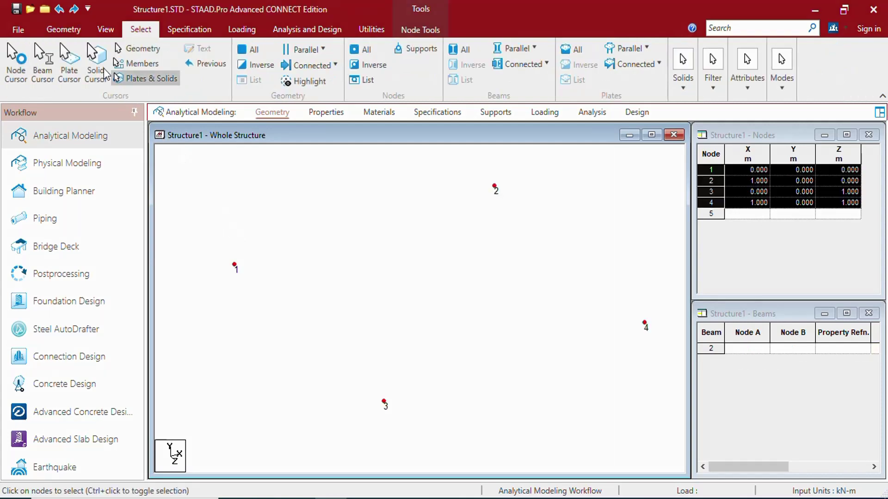
{"action": "left_click", "coordinate": [64, 29]}
{"action": "left_click", "coordinate": [117, 49]}
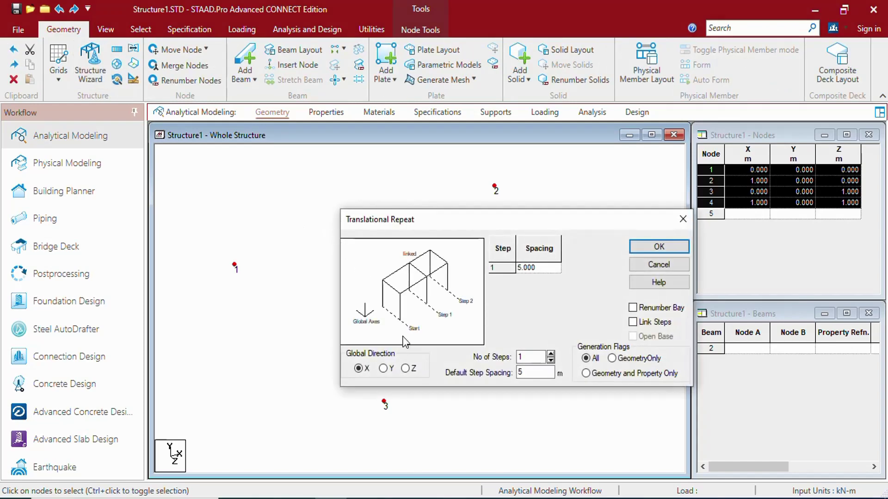
{"action": "left_click", "coordinate": [383, 368]}
{"action": "double_click", "coordinate": [523, 373]}
{"action": "type", "text": "1"}
{"action": "left_click", "coordinate": [639, 246]}
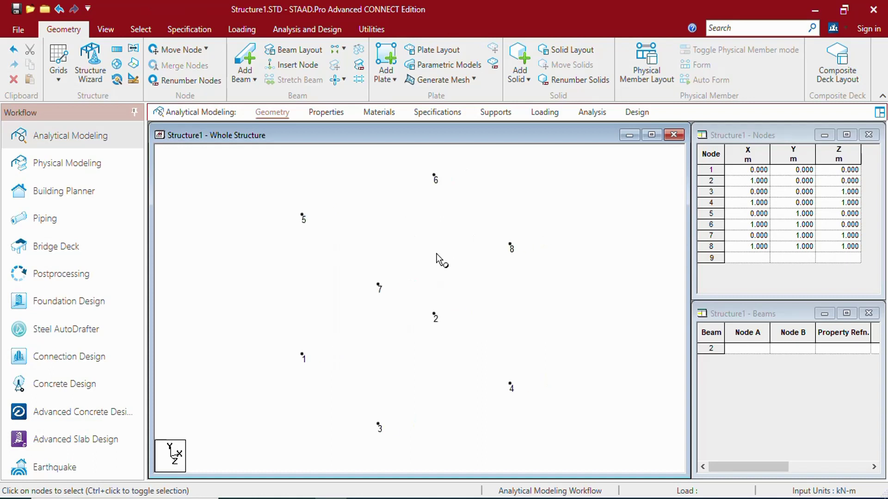
Step: Add a 6-node solid by picking six corner nodes of the repeated node set in order
{"action": "left_click", "coordinate": [527, 79]}
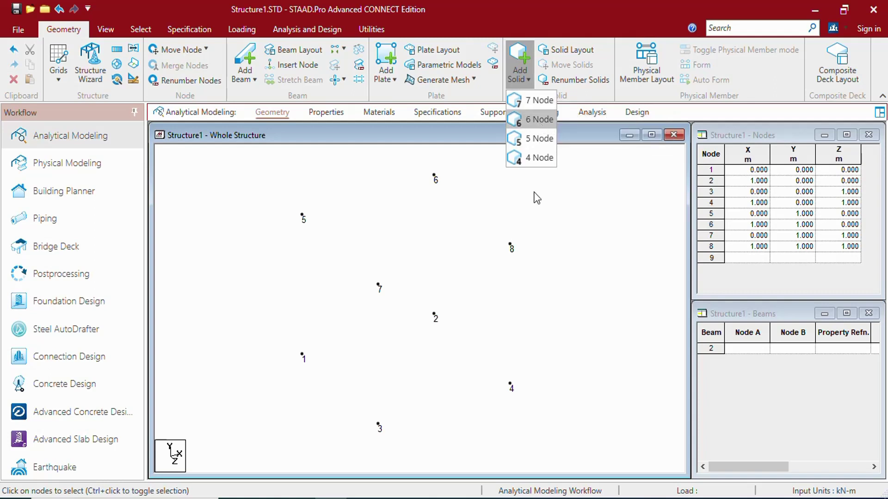
{"action": "left_click", "coordinate": [538, 120]}
{"action": "left_click", "coordinate": [302, 215]}
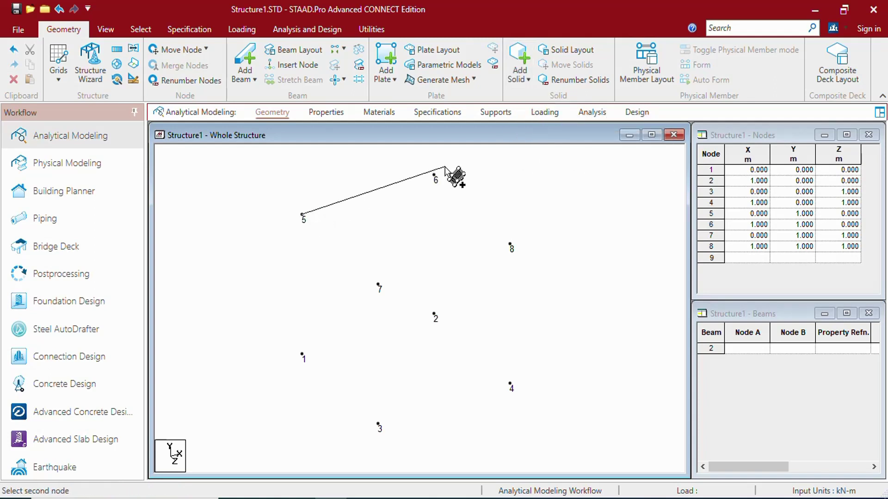
{"action": "left_click", "coordinate": [435, 176]}
{"action": "left_click", "coordinate": [434, 317]}
{"action": "left_click", "coordinate": [303, 356]}
{"action": "left_click", "coordinate": [379, 424]}
{"action": "left_click", "coordinate": [379, 285]}
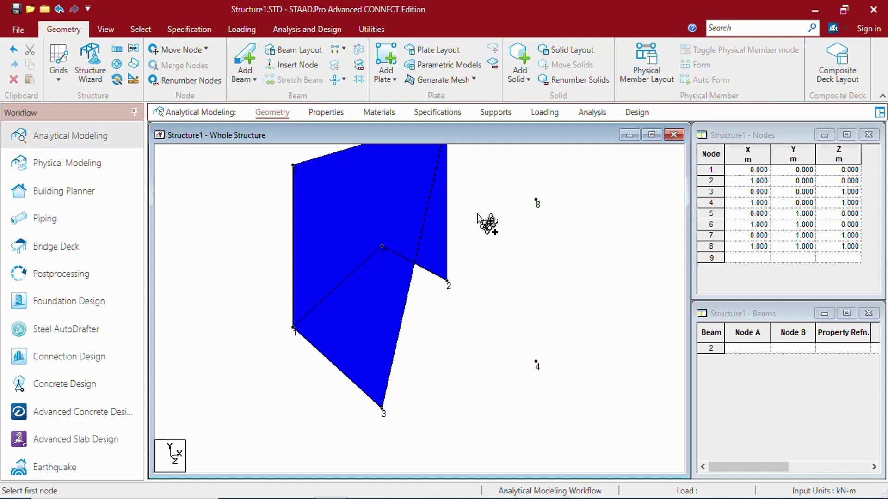
{"action": "middle_click_drag", "start_coordinate": [477, 214], "coordinate": [452, 304]}
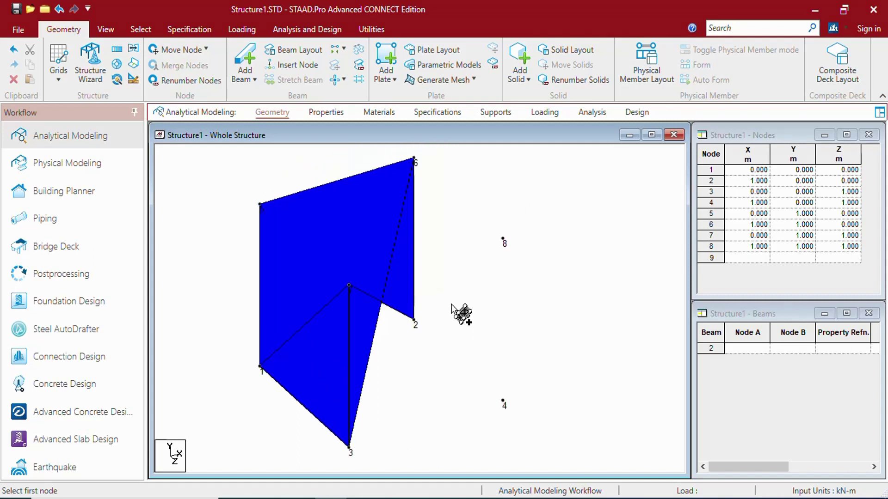
Step: Orbit the solid in a rendered view, then close it and show the structure as a wireframe
{"action": "key", "text": "ctrl+r"}
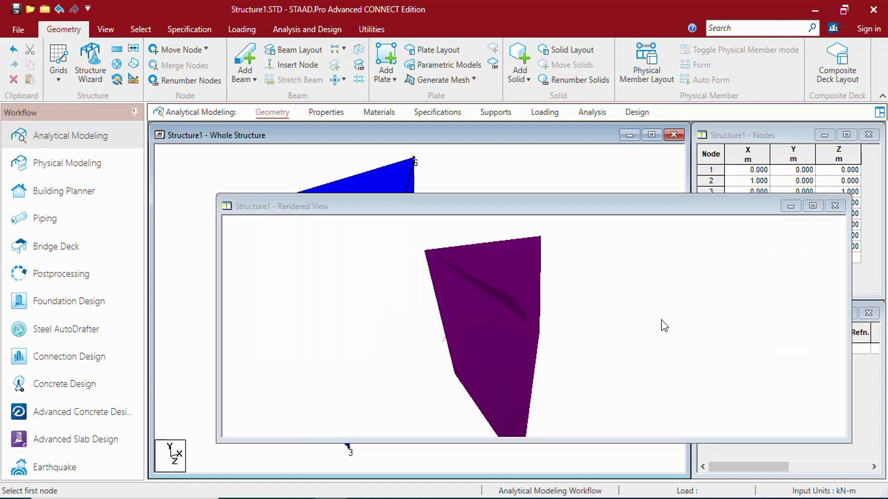
{"action": "left_click_drag", "start_coordinate": [665, 326], "coordinate": [638, 356]}
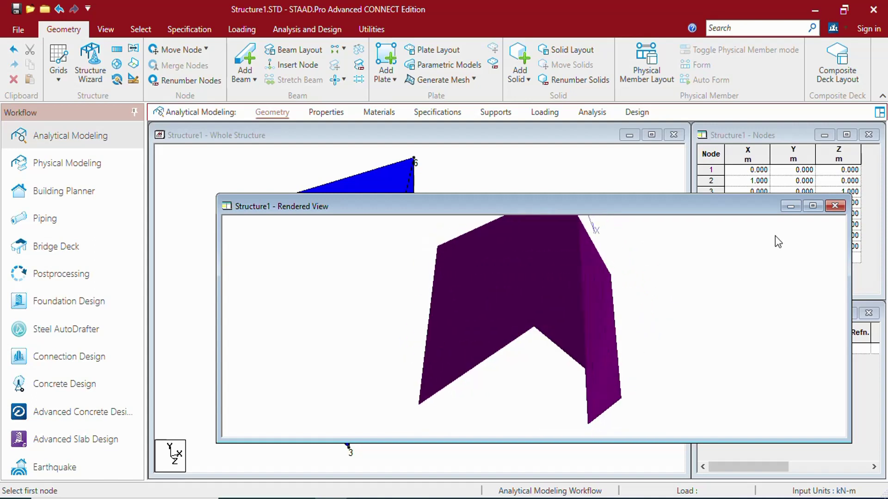
{"action": "left_click", "coordinate": [835, 205]}
{"action": "left_click", "coordinate": [451, 370]}
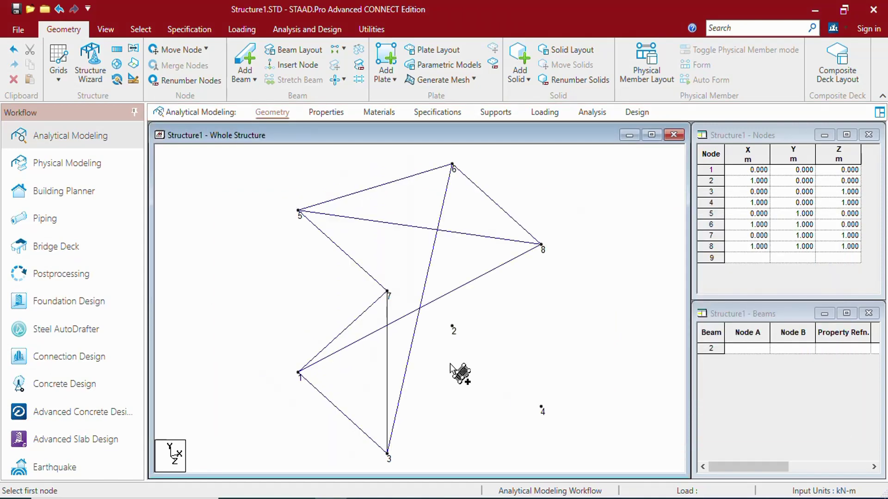